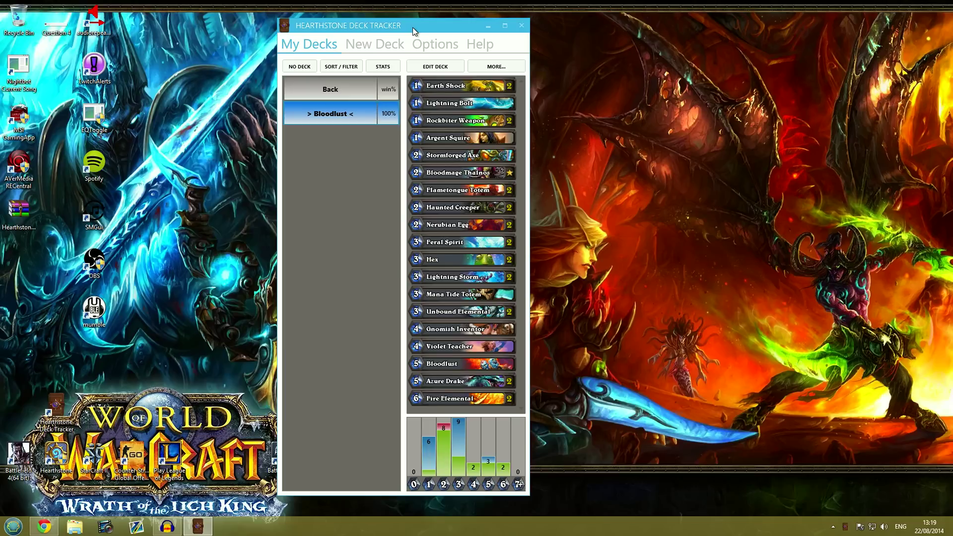
# Step: Shift the tracker window rightward, keeping the Bloodlust deck list and mana curve visible
pyautogui.moveTo(412, 28); pyautogui.dragTo(425, 25)
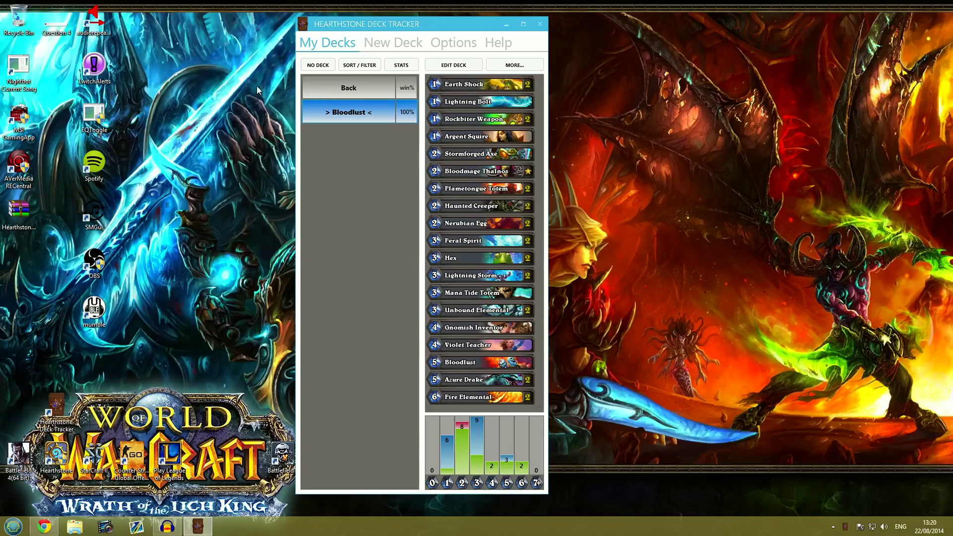
pyautogui.moveTo(380, 25); pyautogui.dragTo(447, 25)
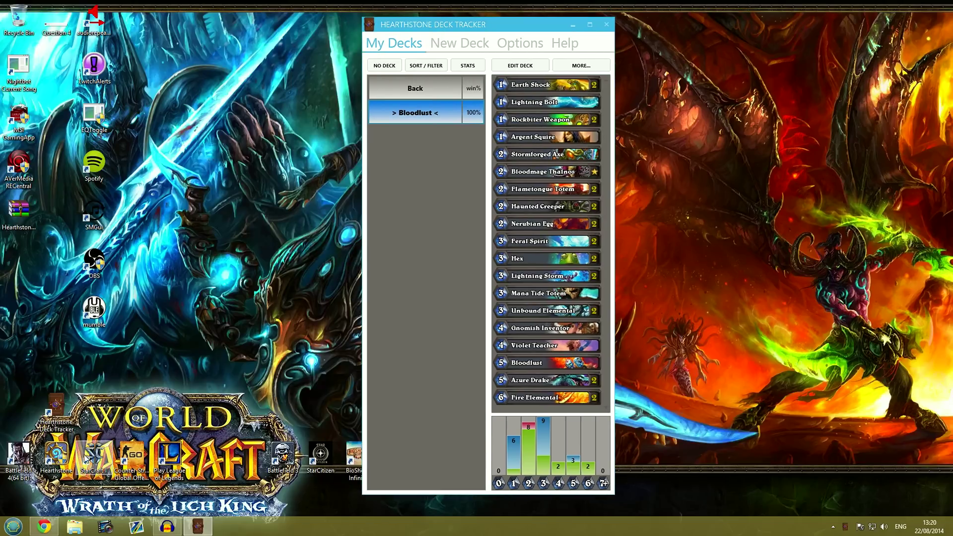
pyautogui.click(44, 526)
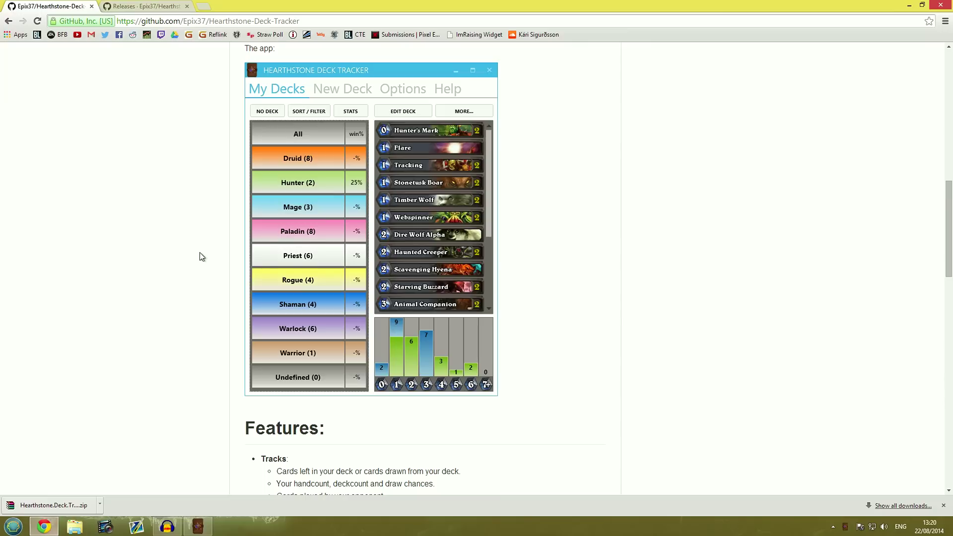
pyautogui.click(149, 6)
pyautogui.click(165, 22)
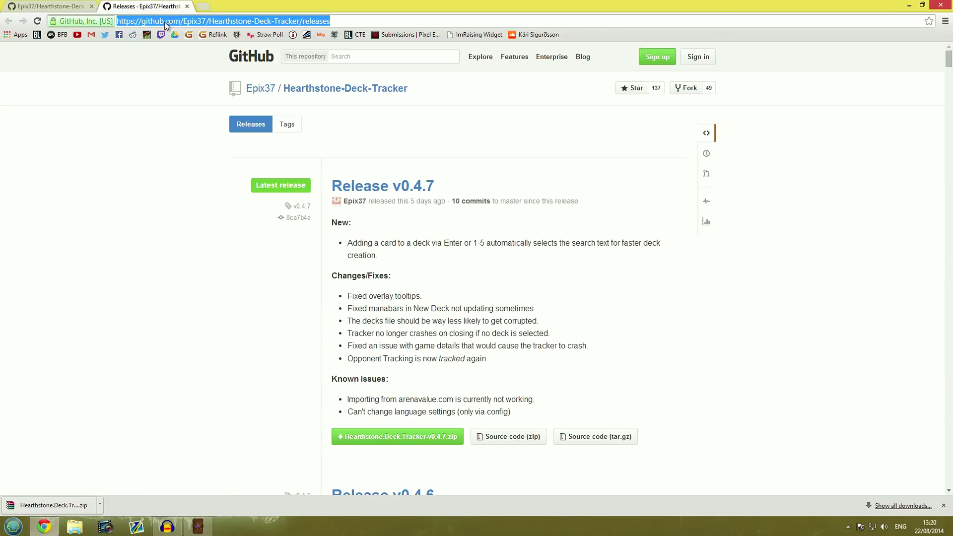
pyautogui.click(231, 20)
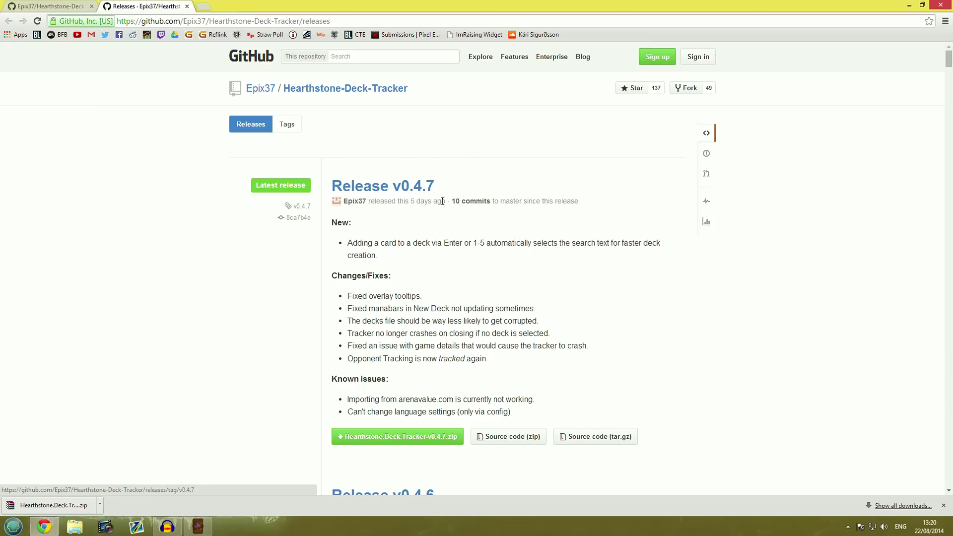
pyautogui.click(909, 5)
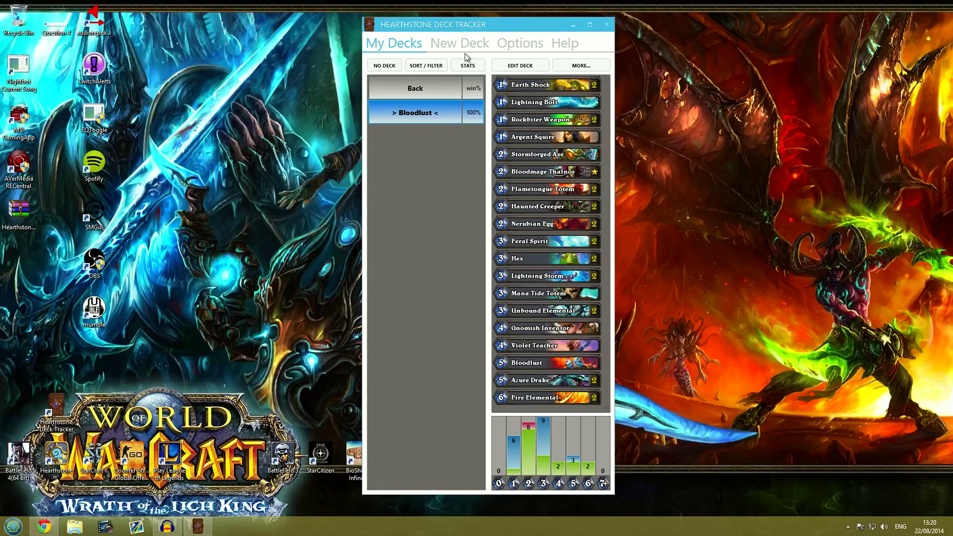
pyautogui.moveTo(465, 26); pyautogui.dragTo(539, 35)
pyautogui.doubleClick(19, 211)
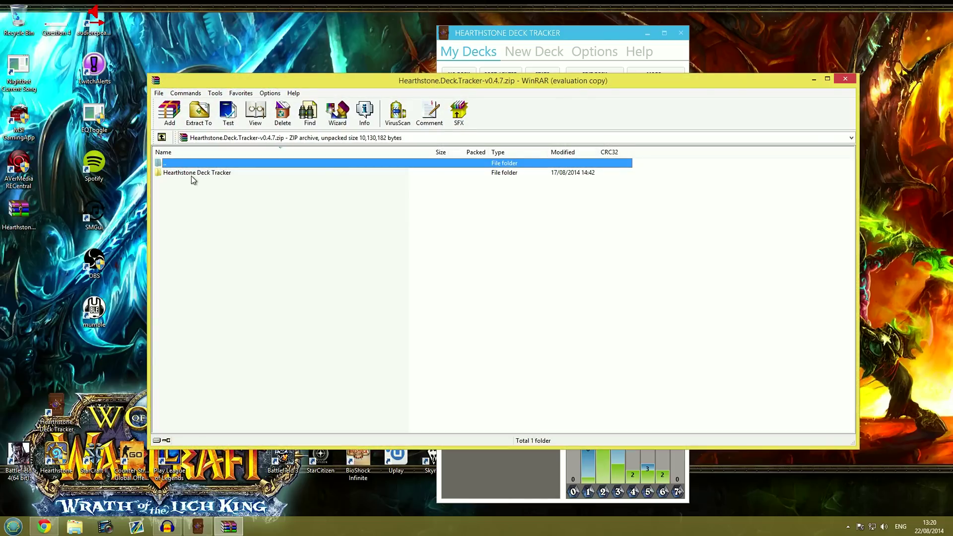
pyautogui.click(192, 175)
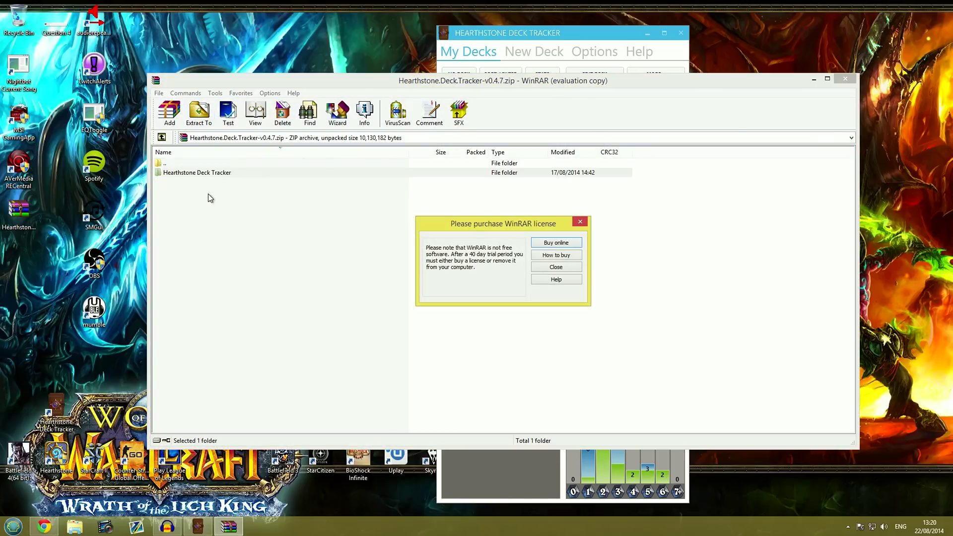
pyautogui.click(580, 222)
pyautogui.click(845, 78)
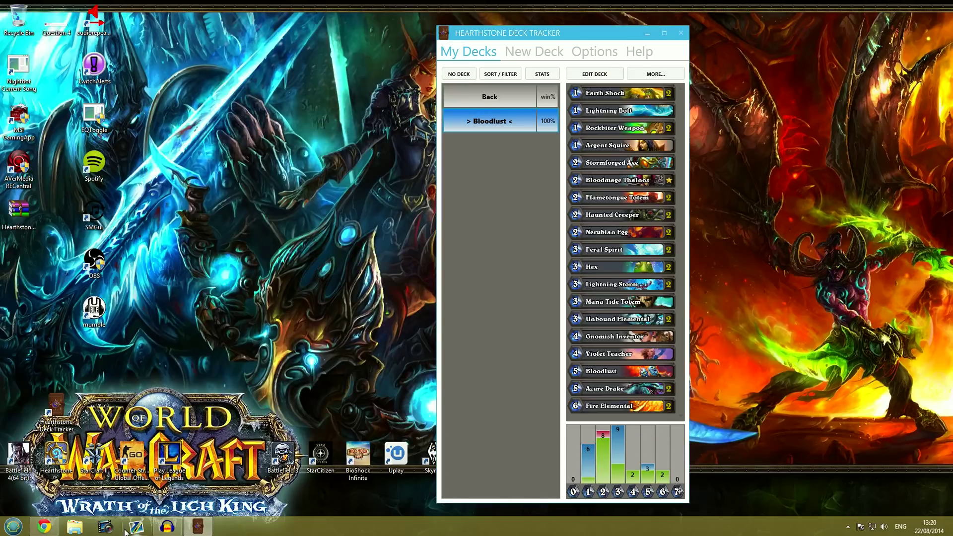
pyautogui.press('super+e')
pyautogui.doubleClick(259, 300)
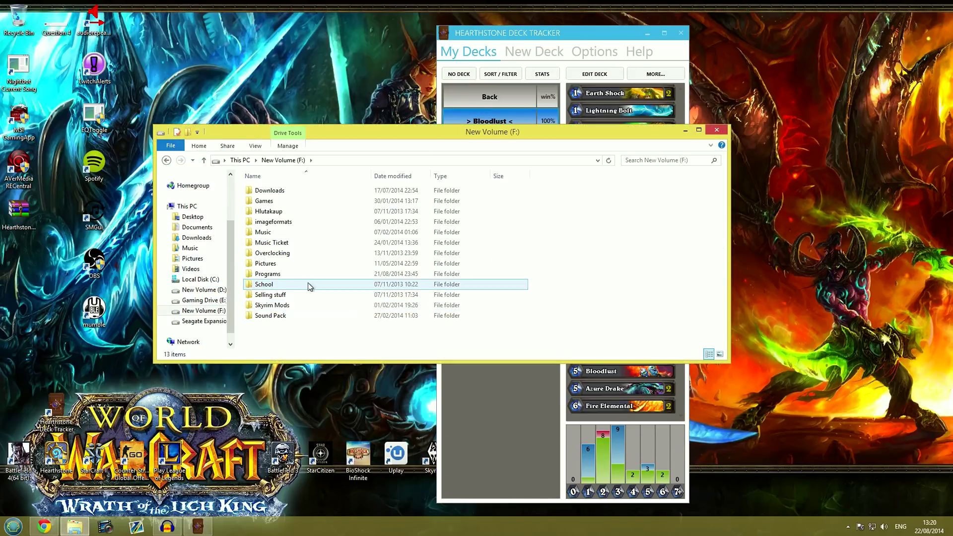
pyautogui.doubleClick(292, 274)
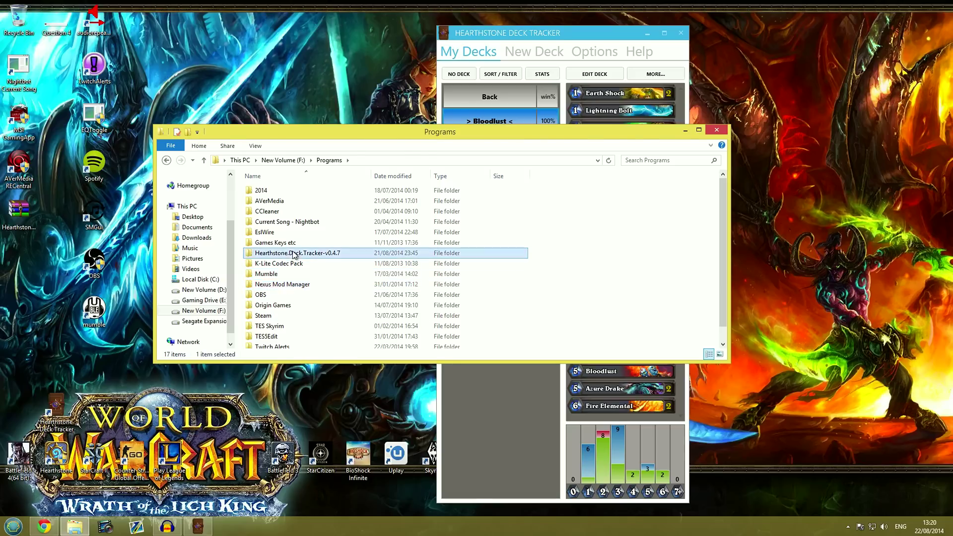
pyautogui.doubleClick(290, 252)
pyautogui.doubleClick(290, 191)
pyautogui.click(302, 222)
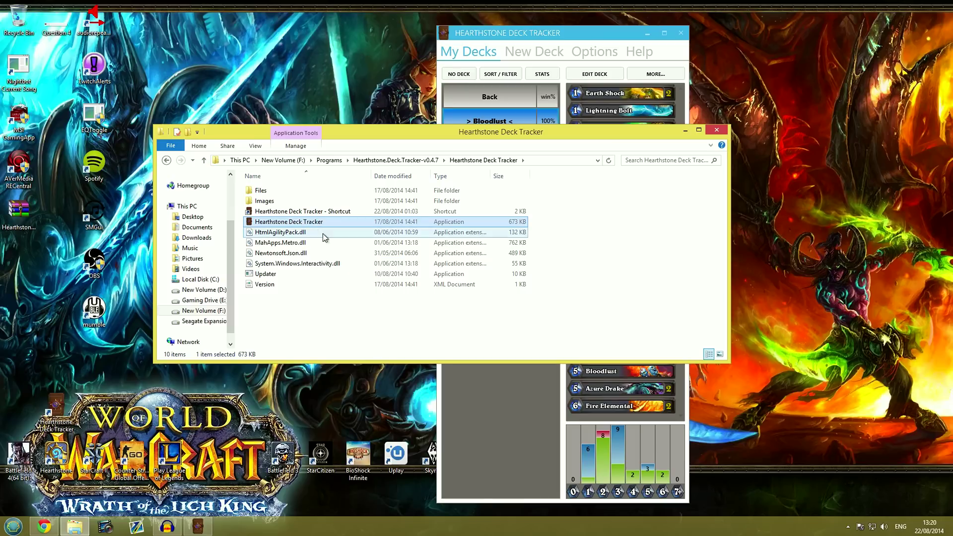
pyautogui.press('Up')
# Step: Close the file browser and start a new Druid-class deck named Druid
pyautogui.click(716, 131)
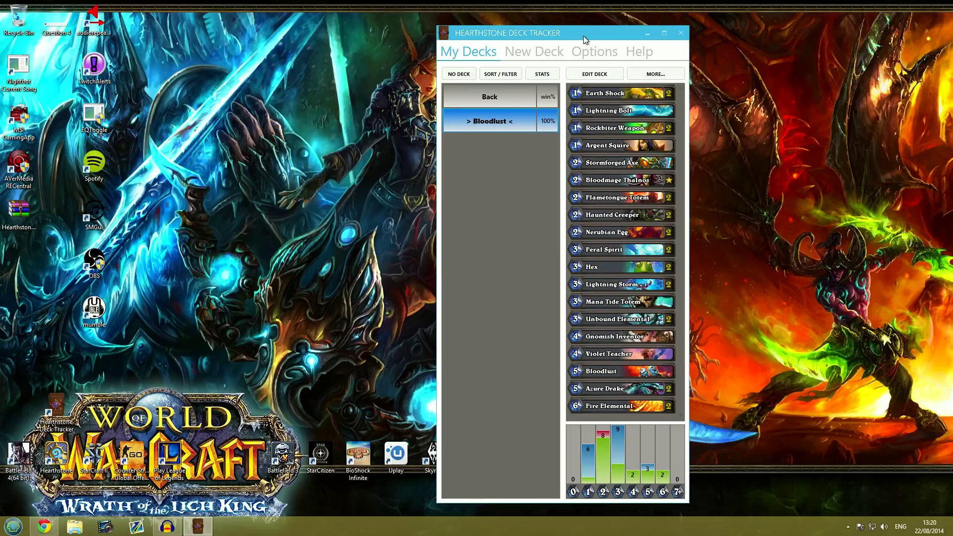
pyautogui.moveTo(583, 35)
pyautogui.mouseDown()
pyautogui.moveTo(492, 57)
pyautogui.moveTo(473, 34)
pyautogui.moveTo(505, 32)
pyautogui.moveTo(414, 34)
pyautogui.mouseUp()
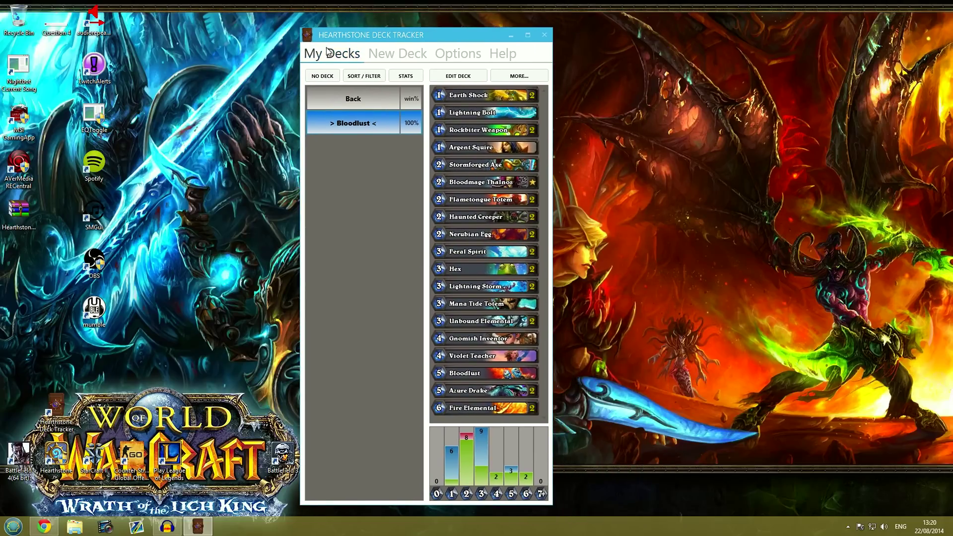
pyautogui.click(395, 59)
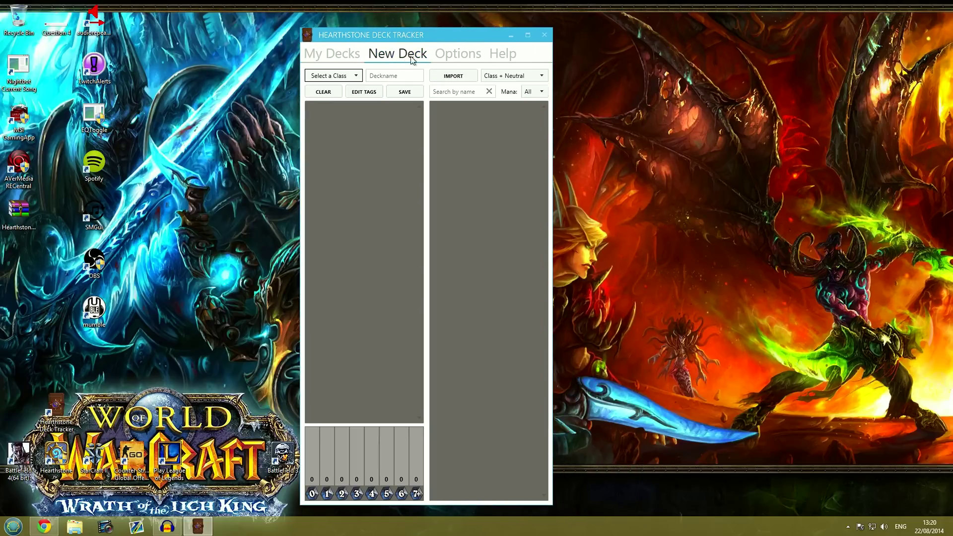
pyautogui.click(343, 76)
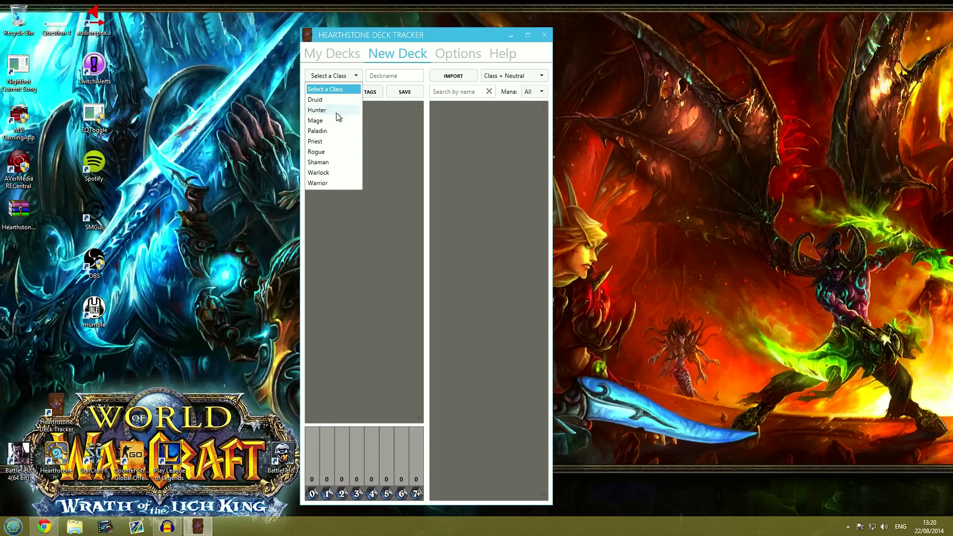
pyautogui.click(333, 99)
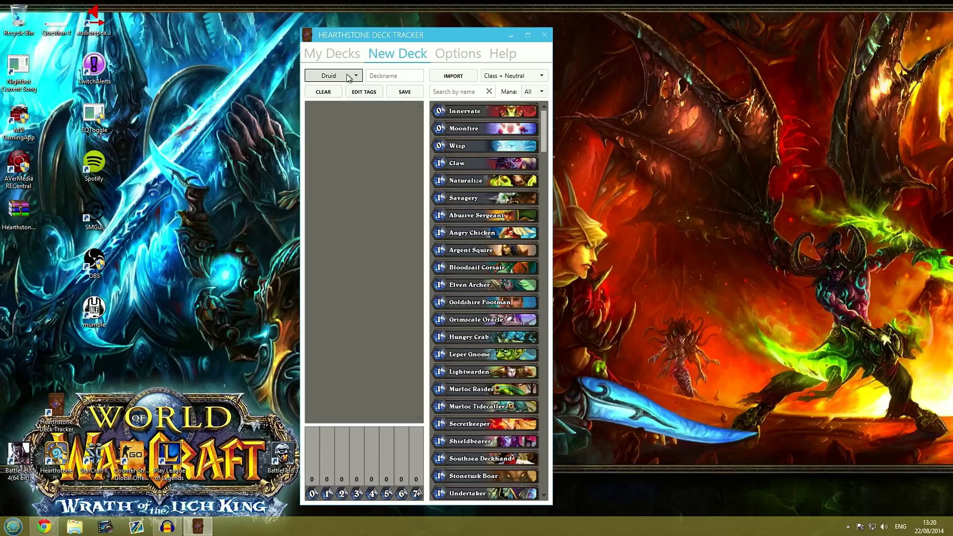
pyautogui.click(386, 76)
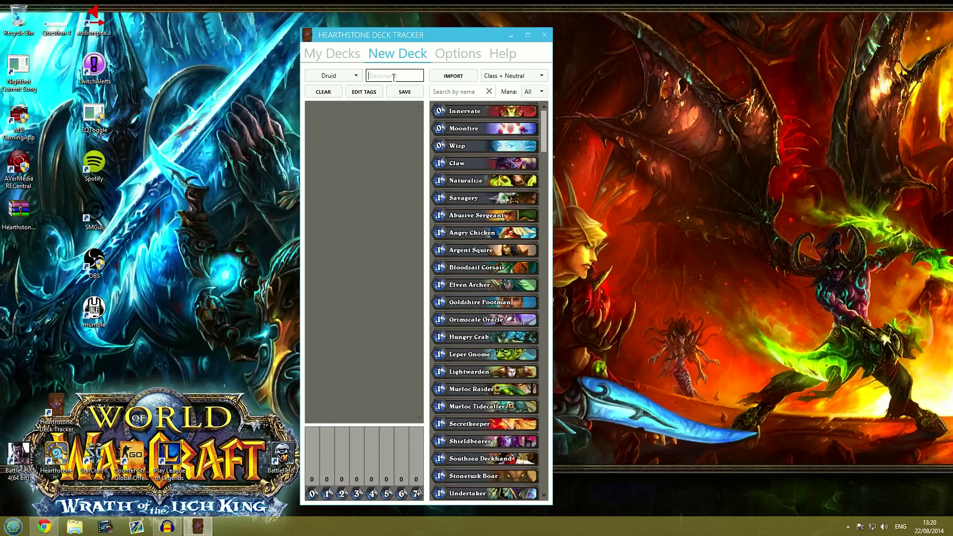
pyautogui.write('Druid')
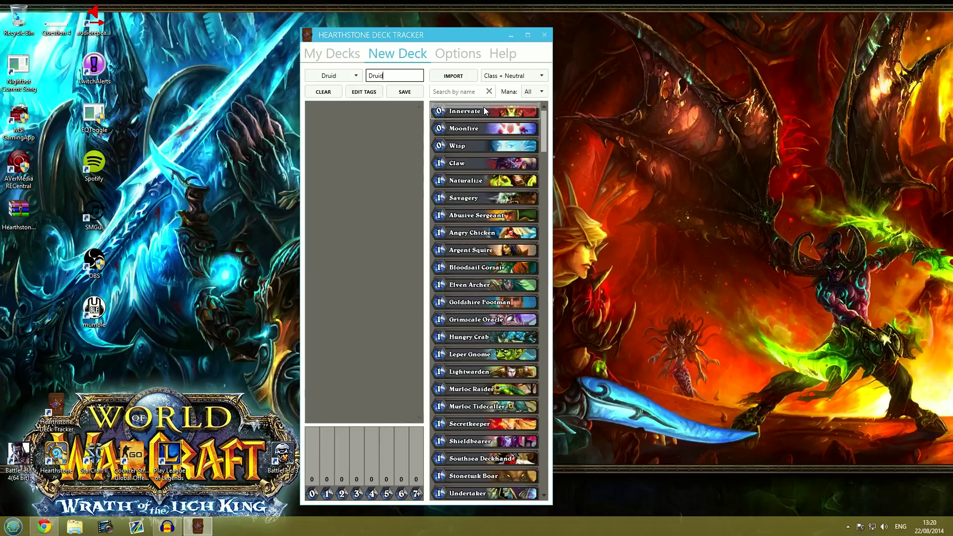
# Step: Add two Innervate, Claw, Naturalize and two Abusive Sergeant to the Druid deck
pyautogui.moveTo(546, 128)
pyautogui.mouseDown()
pyautogui.moveTo(538, 249)
pyautogui.moveTo(563, 478)
pyautogui.moveTo(548, 479)
pyautogui.moveTo(546, 268)
pyautogui.mouseUp()
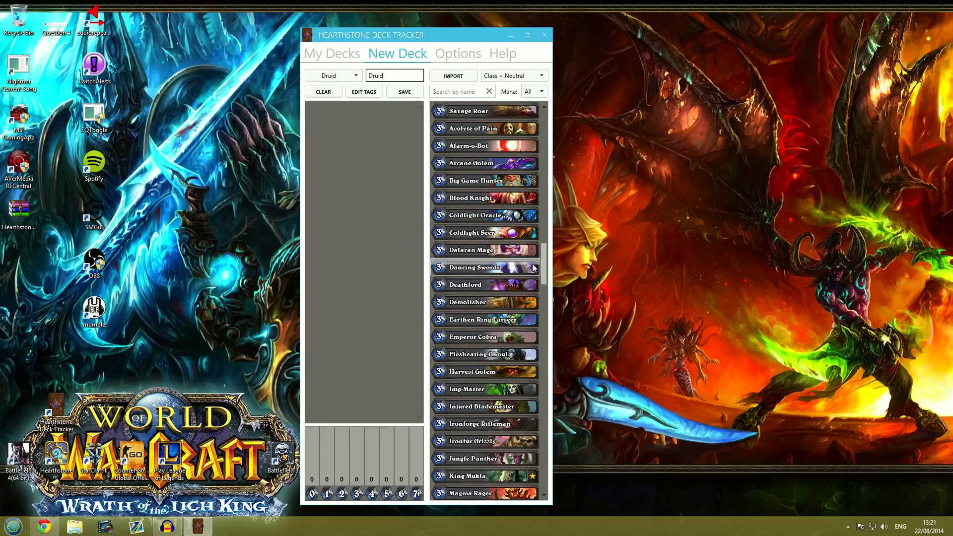
pyautogui.moveTo(544, 263)
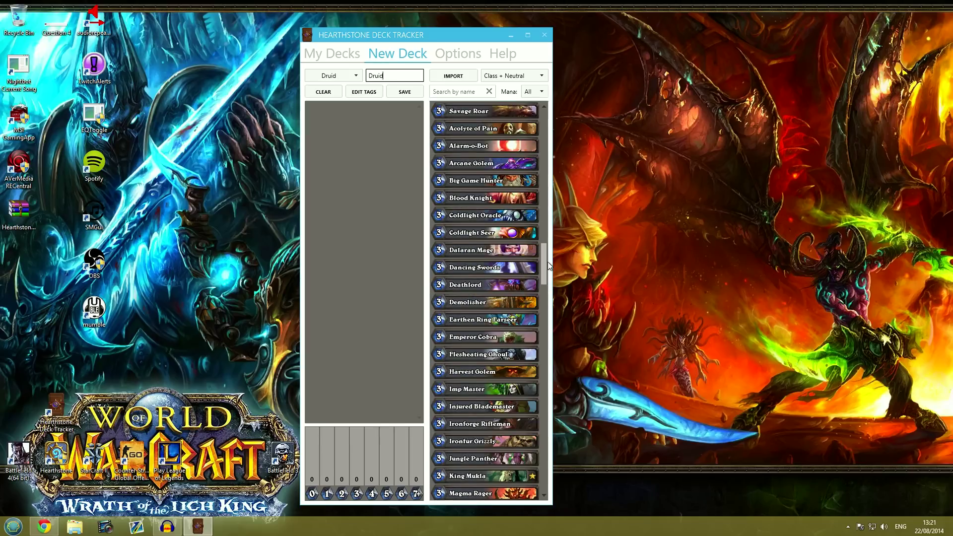
pyautogui.moveTo(545, 263); pyautogui.dragTo(545, 119)
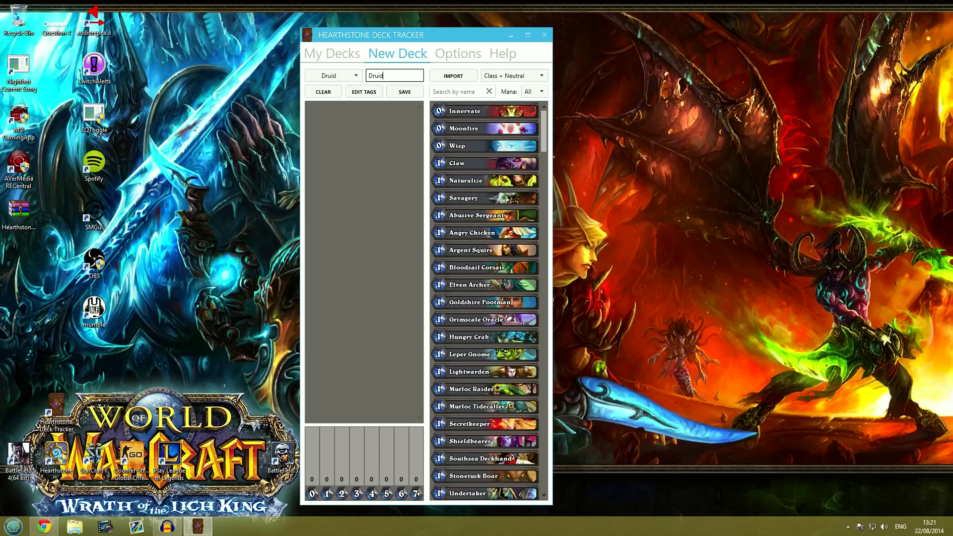
pyautogui.doubleClick(483, 114)
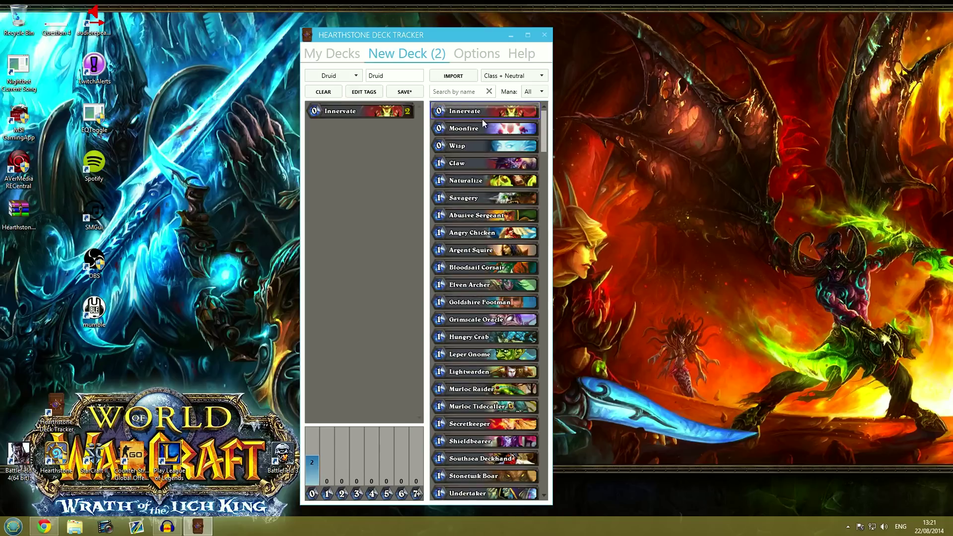
pyautogui.doubleClick(502, 168)
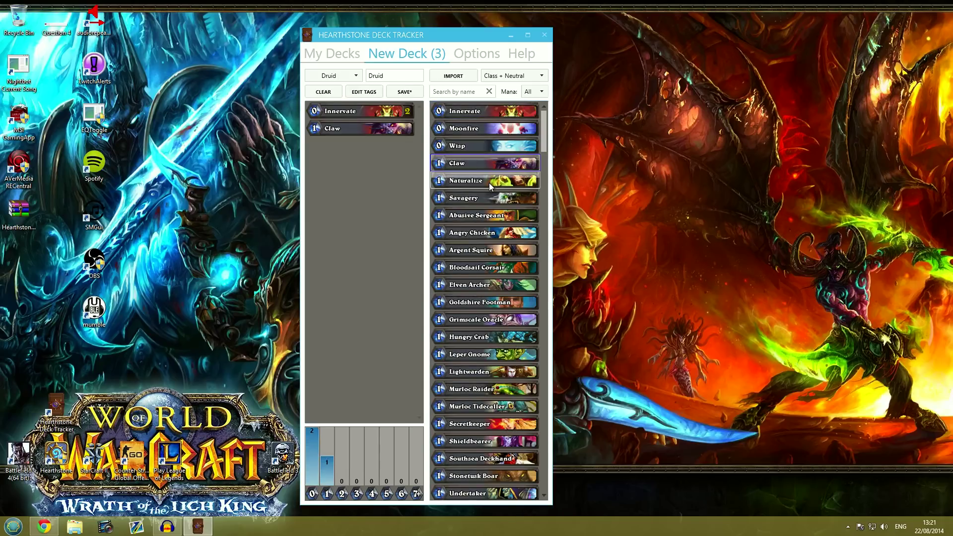
pyautogui.doubleClick(488, 181)
pyautogui.doubleClick(495, 213)
pyautogui.doubleClick(495, 212)
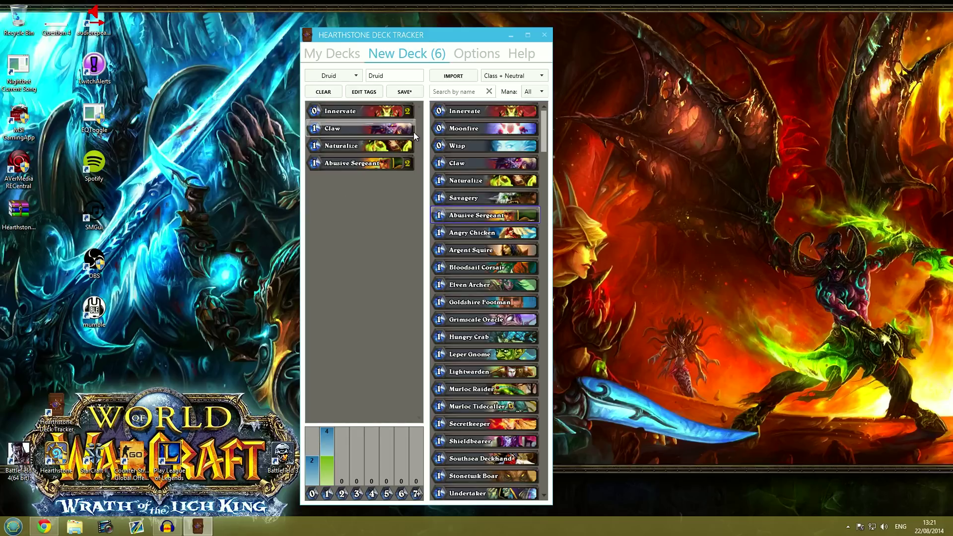
# Step: Return to My Decks, open the Shaman decks to show Bloodlust, and move the window right
pyautogui.click(405, 94)
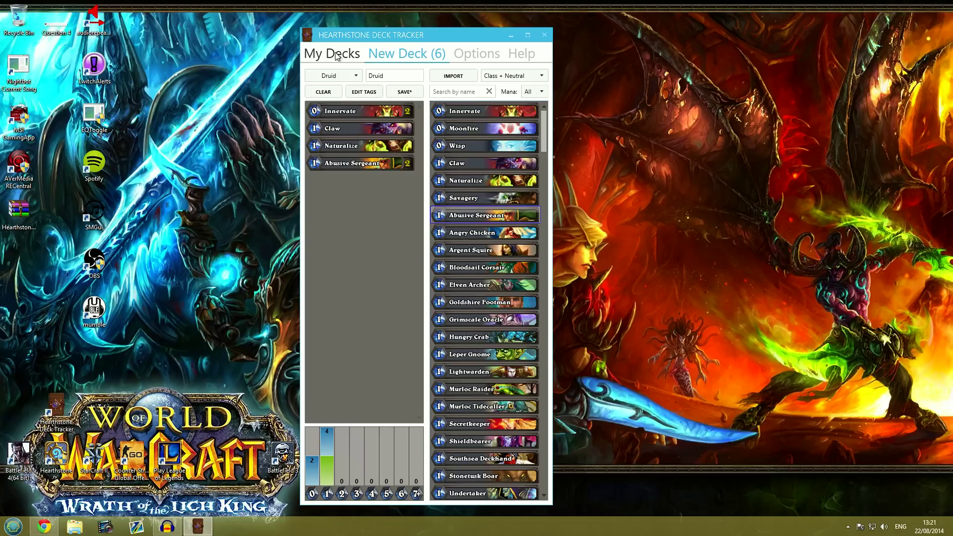
pyautogui.click(368, 100)
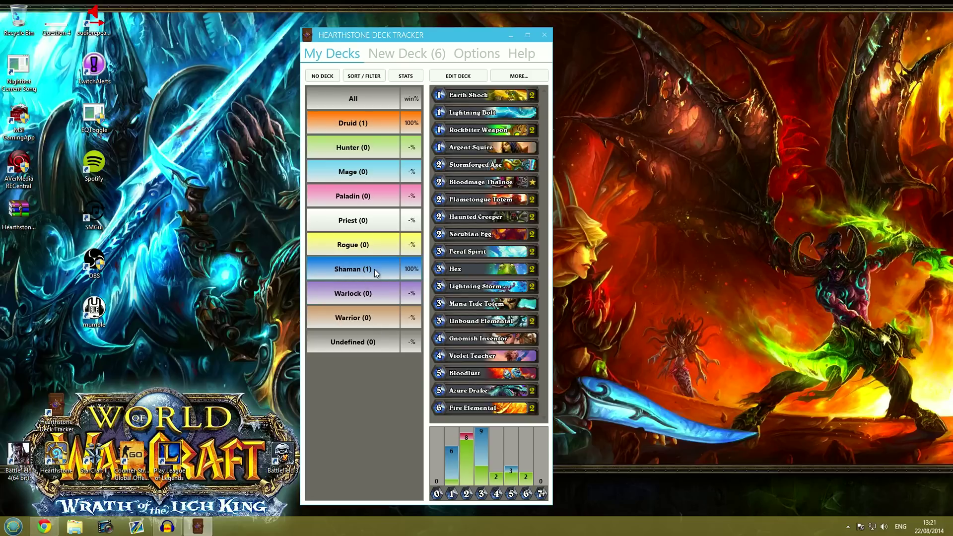
pyautogui.click(371, 267)
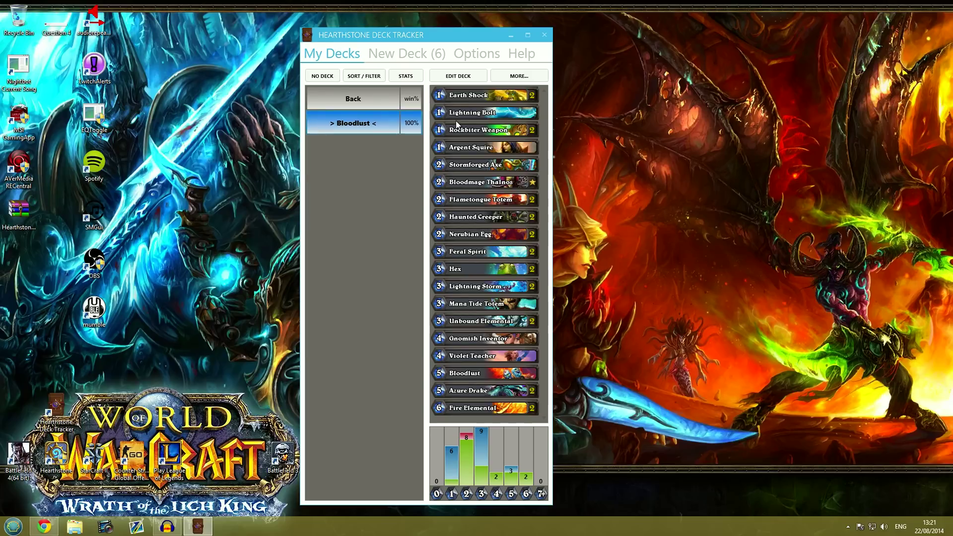
pyautogui.moveTo(482, 147)
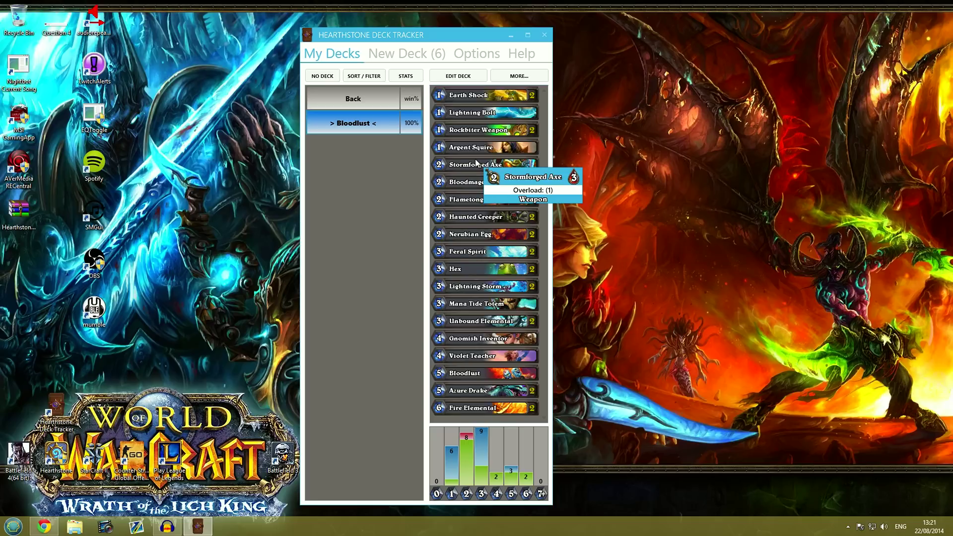
pyautogui.moveTo(471, 38)
pyautogui.mouseDown()
pyautogui.moveTo(515, 37)
pyautogui.moveTo(484, 31)
pyautogui.mouseUp()
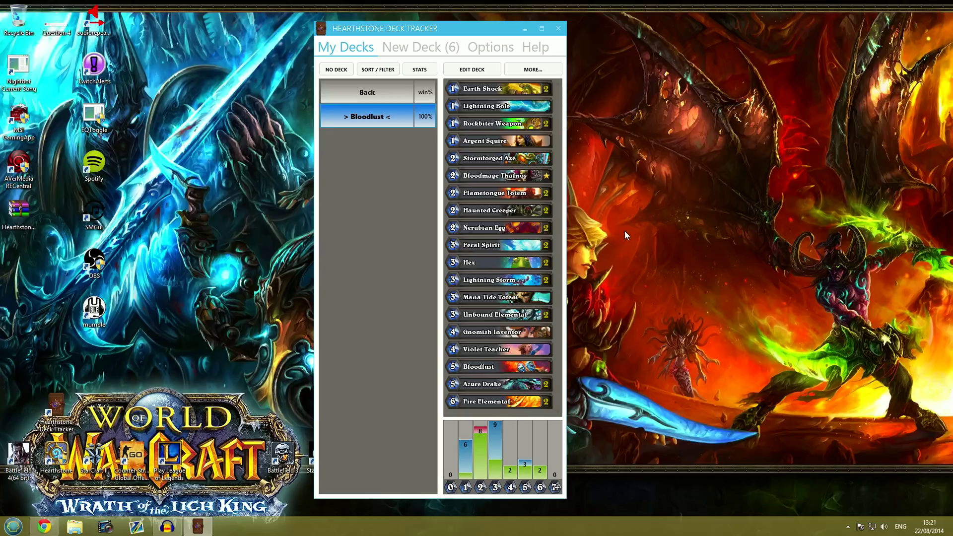
pyautogui.moveTo(445, 31); pyautogui.dragTo(496, 31)
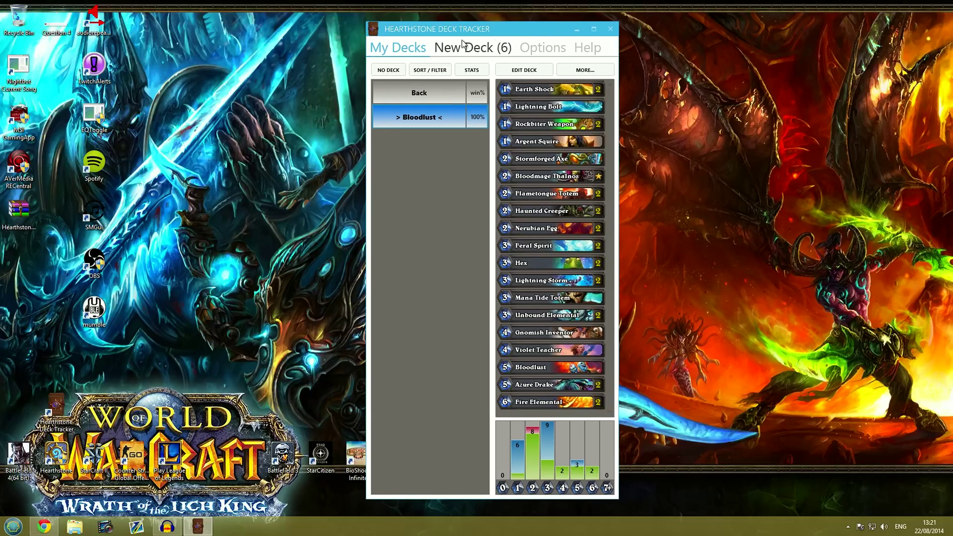
# Step: Stop tracking Bloodlust with NO DECK and nudge the tracker window slightly
pyautogui.click(392, 71)
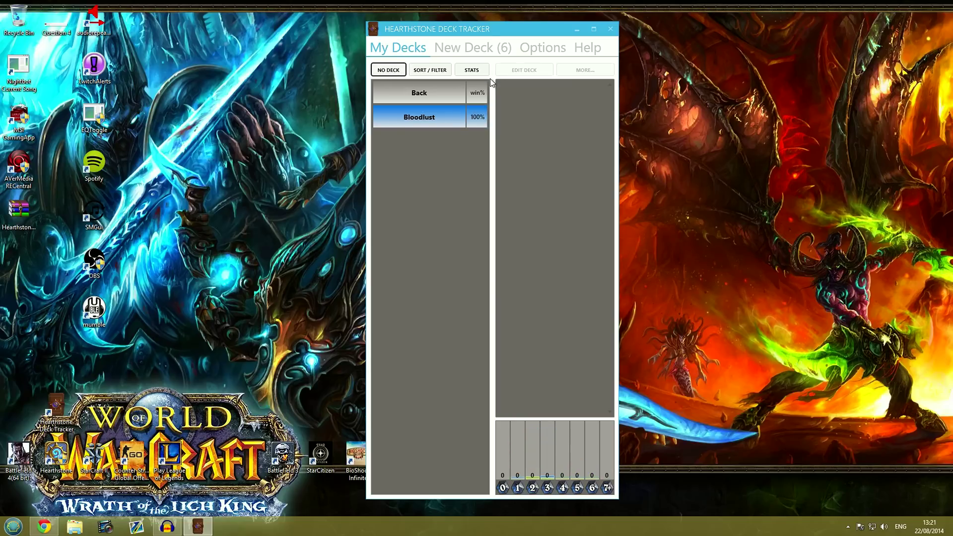
pyautogui.moveTo(478, 28)
pyautogui.mouseDown()
pyautogui.moveTo(508, 26)
pyautogui.moveTo(454, 27)
pyautogui.mouseUp()
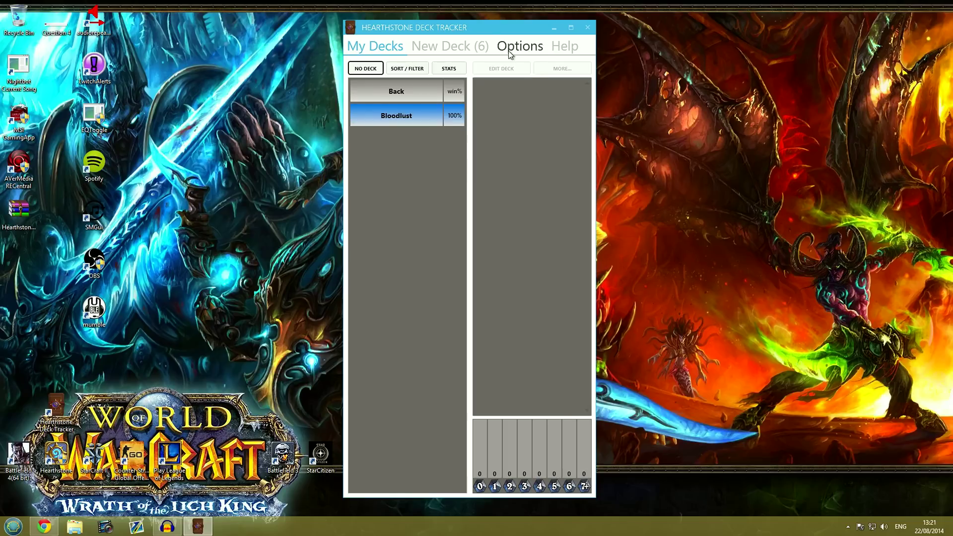
pyautogui.moveTo(480, 28)
pyautogui.mouseDown()
pyautogui.moveTo(492, 30)
pyautogui.moveTo(459, 38)
pyautogui.mouseUp()
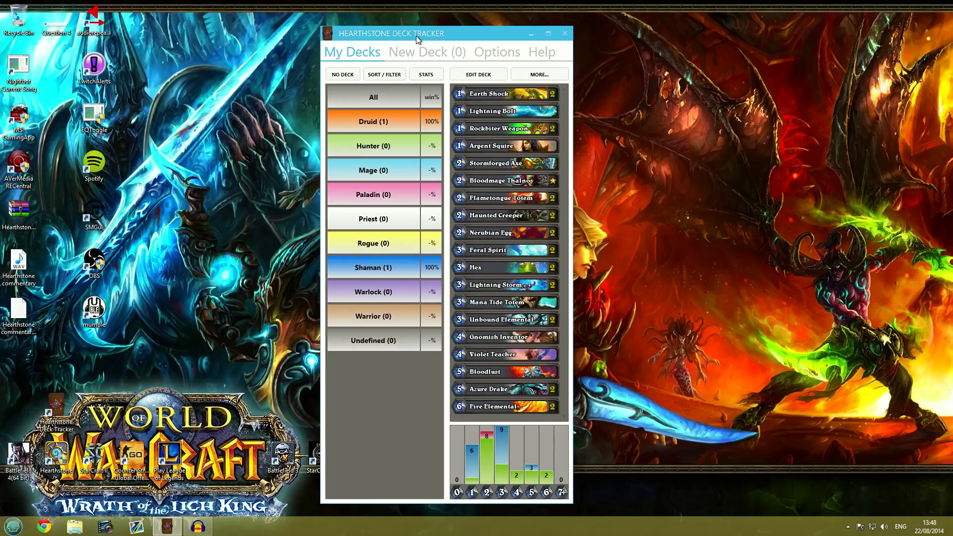
# Step: Open Bloodlust's stats from the Shaman class and select the 22 Aug 13:07 ranked win
pyautogui.moveTo(416, 36)
pyautogui.mouseDown()
pyautogui.moveTo(428, 40)
pyautogui.moveTo(425, 31)
pyautogui.mouseUp()
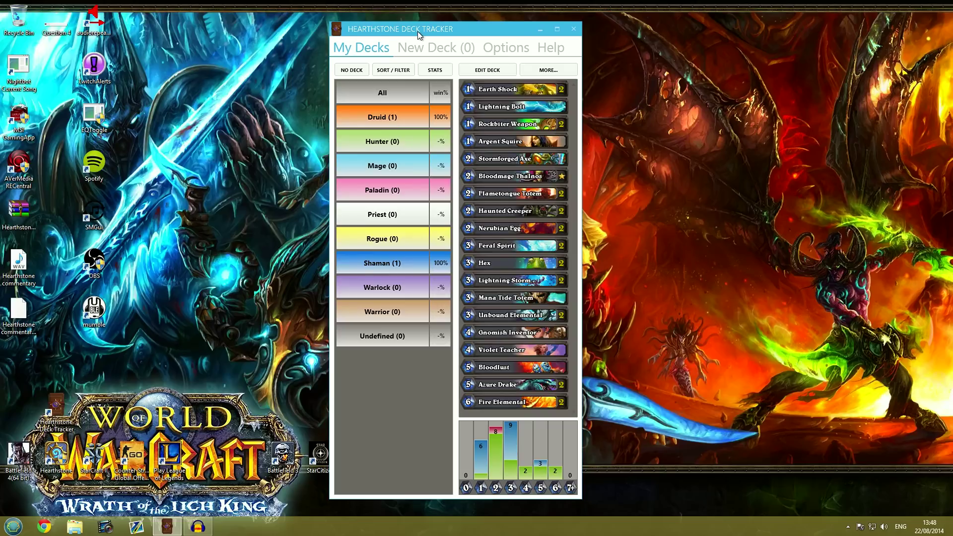
pyautogui.click(392, 266)
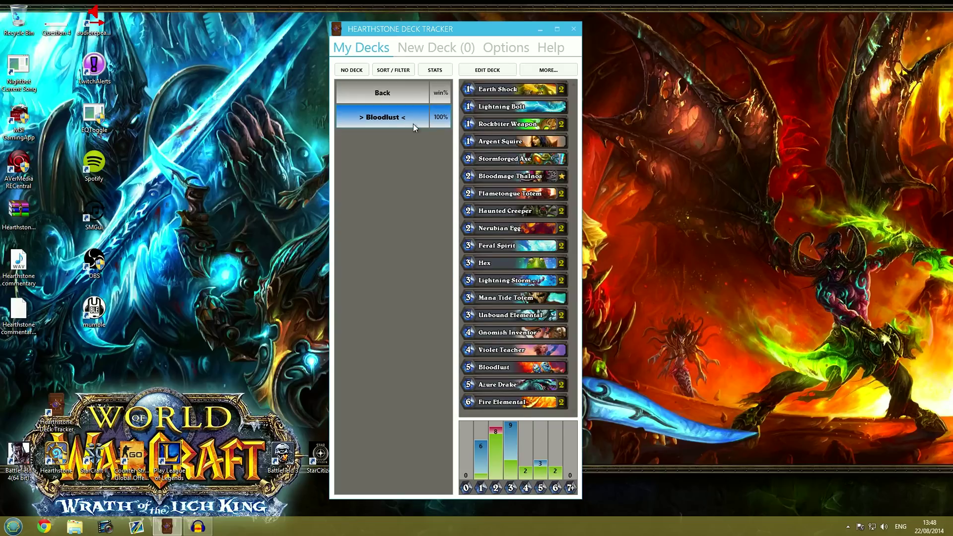
pyautogui.click(442, 74)
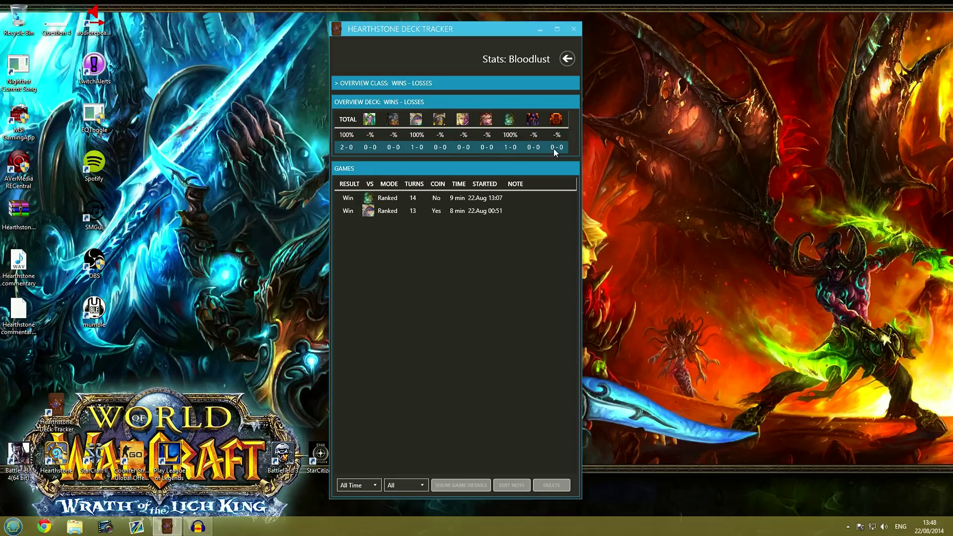
pyautogui.click(397, 198)
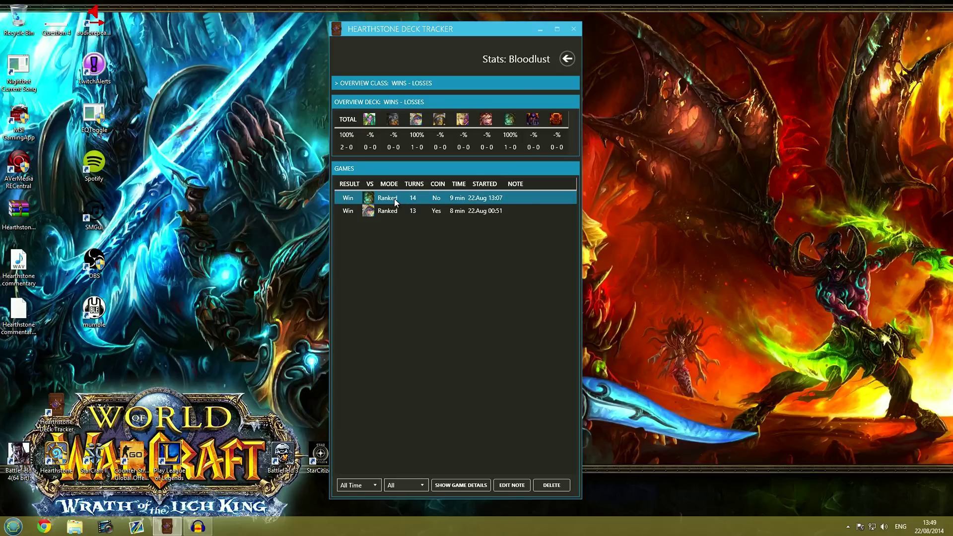
pyautogui.click(457, 485)
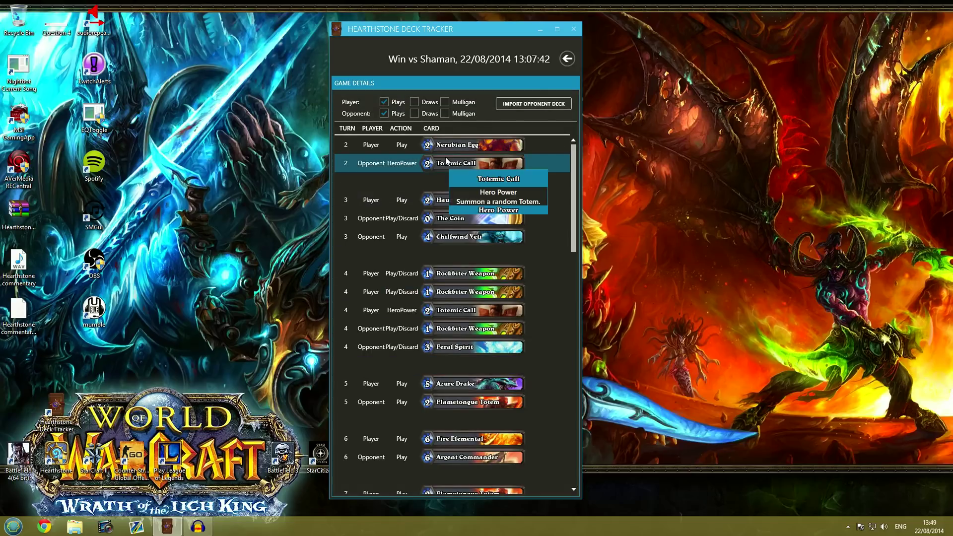
pyautogui.click(414, 102)
pyautogui.click(414, 113)
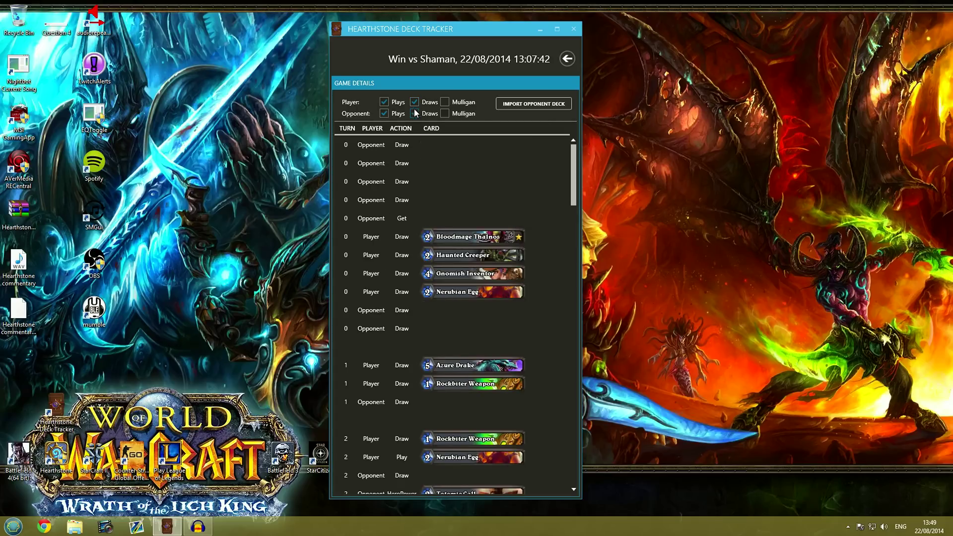
pyautogui.scroll(-1, 493, 218)
pyautogui.scroll(1, 492, 215)
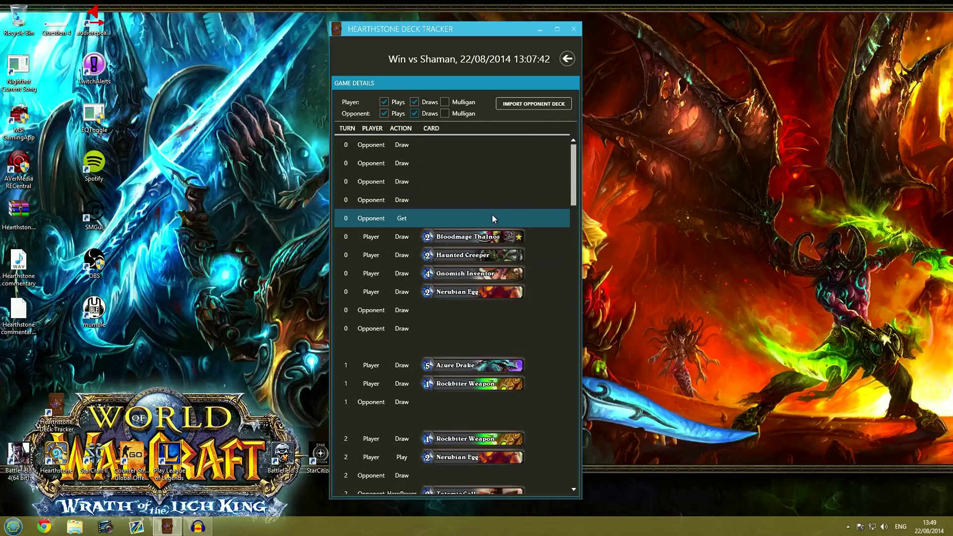
pyautogui.click(414, 113)
pyautogui.click(414, 103)
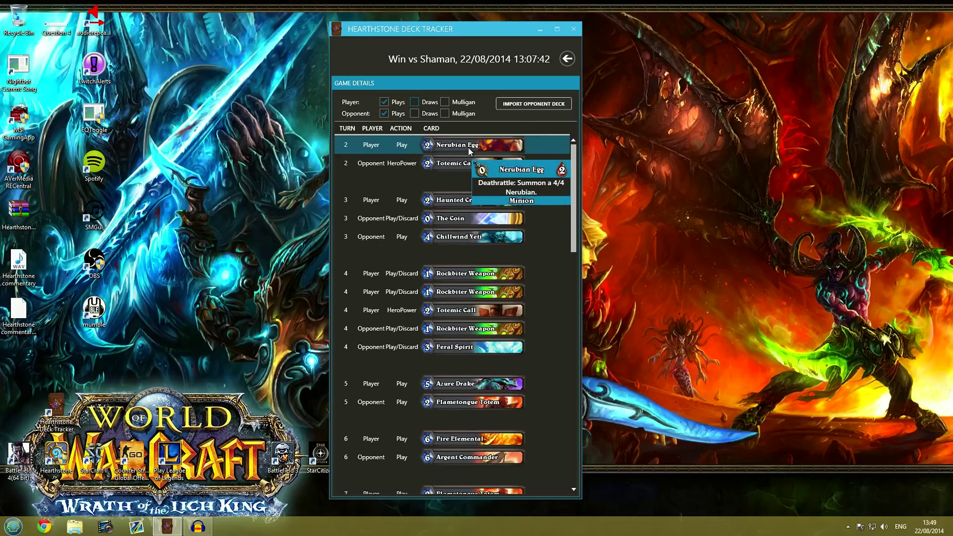
pyautogui.moveTo(467, 169)
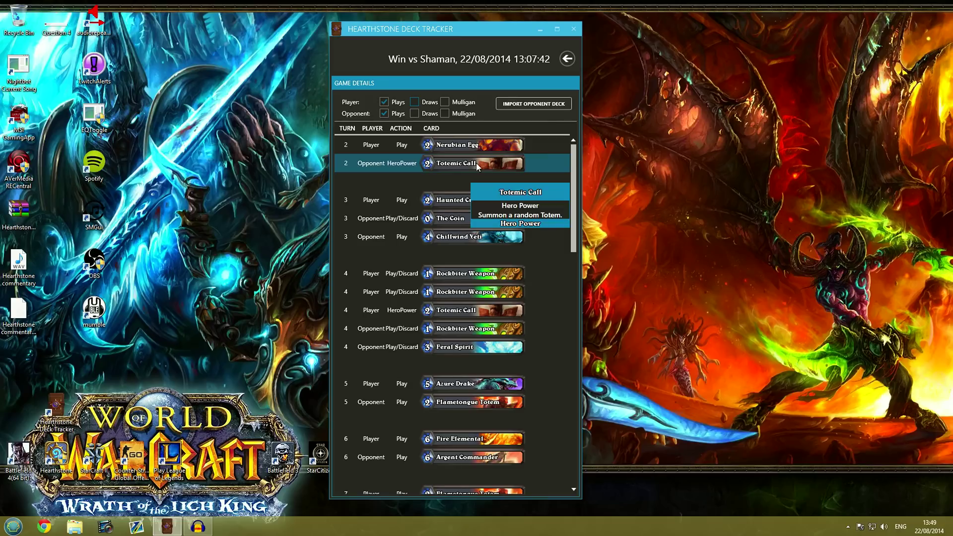
pyautogui.moveTo(573, 166)
pyautogui.mouseDown()
pyautogui.moveTo(587, 387)
pyautogui.moveTo(576, 397)
pyautogui.moveTo(574, 352)
pyautogui.moveTo(573, 430)
pyautogui.moveTo(573, 173)
pyautogui.mouseUp()
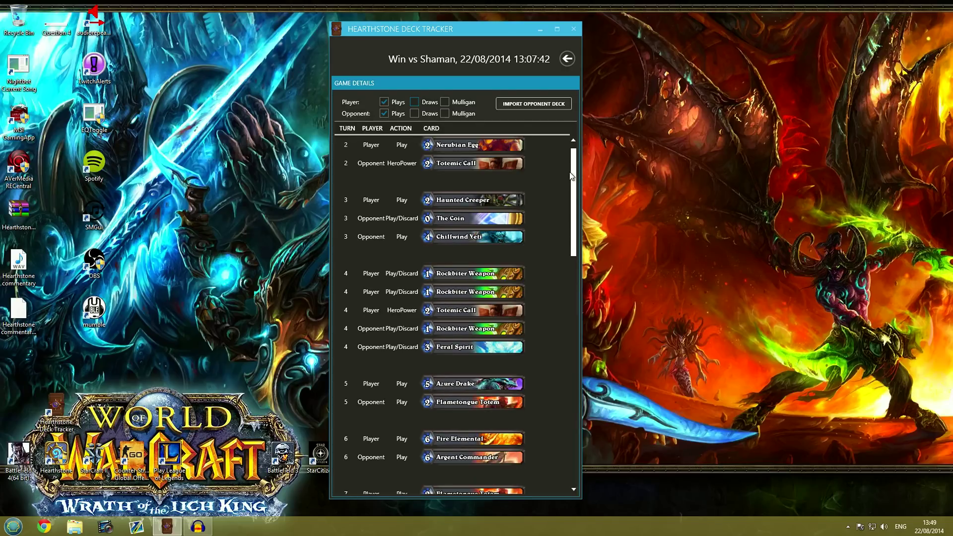
pyautogui.click(567, 59)
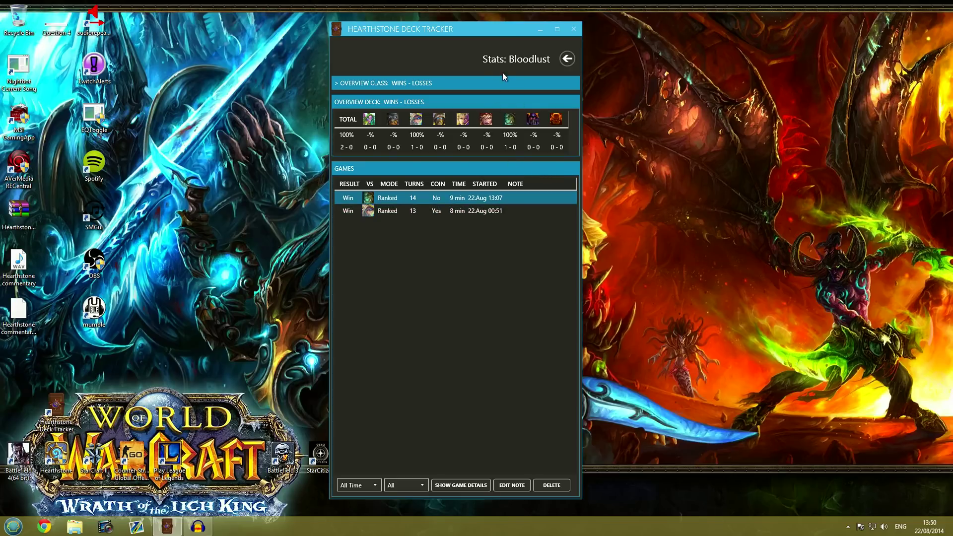
pyautogui.moveTo(485, 29); pyautogui.dragTo(497, 41)
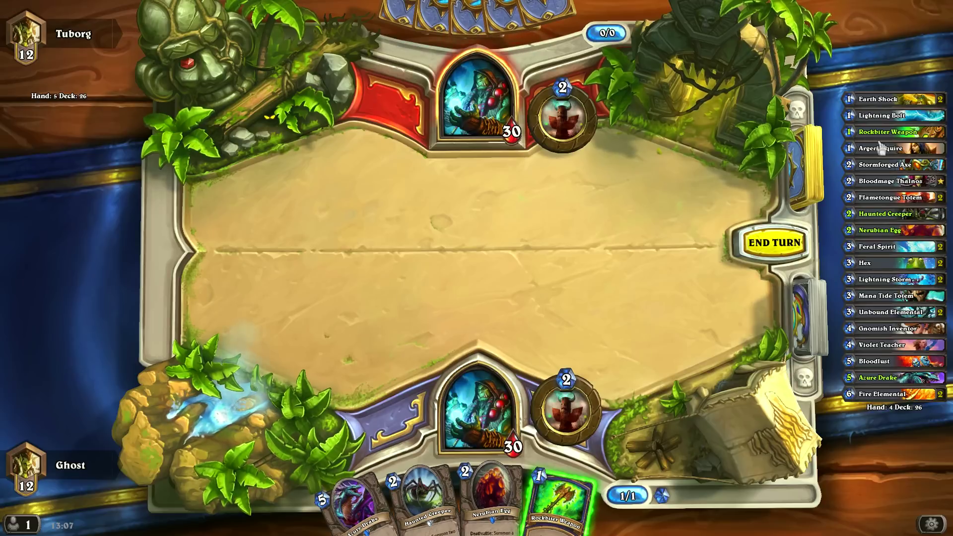
# Step: End turn one without playing any card, handing play to the opponent
pyautogui.click(754, 244)
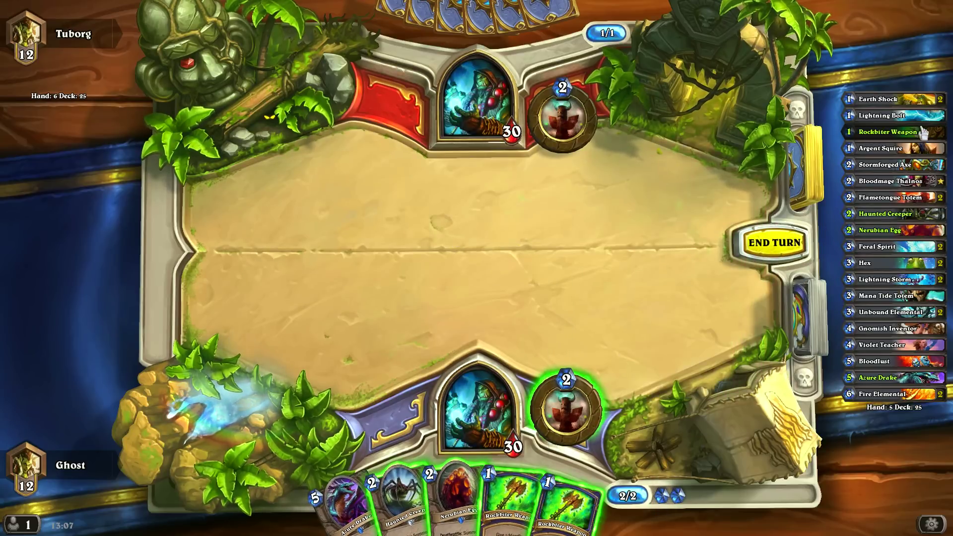
pyautogui.moveTo(527, 459)
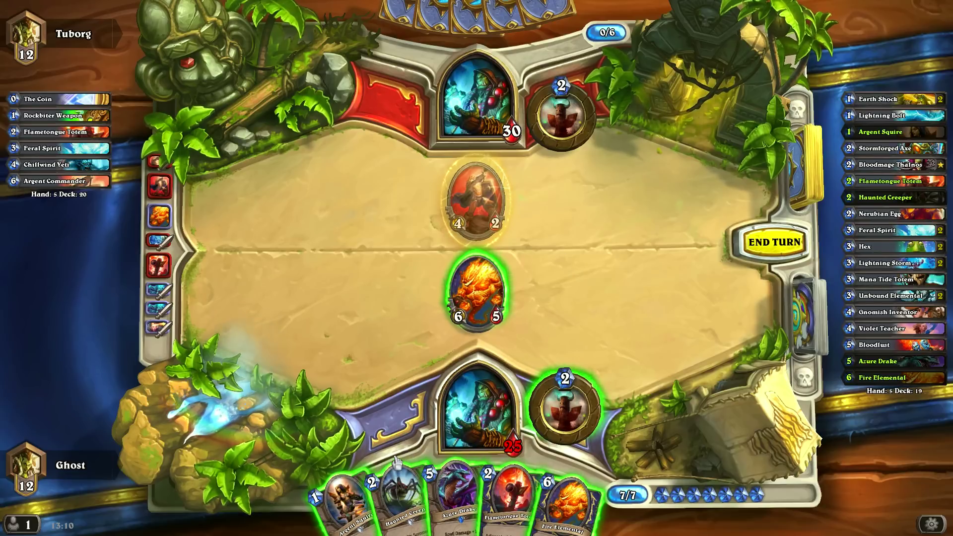
# Step: Play Flametongue Totem, Haunted Creeper and Argent Squire, hit the hero with Fire Elemental, summon a totem
pyautogui.moveTo(511, 496)
pyautogui.mouseDown()
pyautogui.moveTo(511, 298)
pyautogui.moveTo(496, 292)
pyautogui.mouseUp()
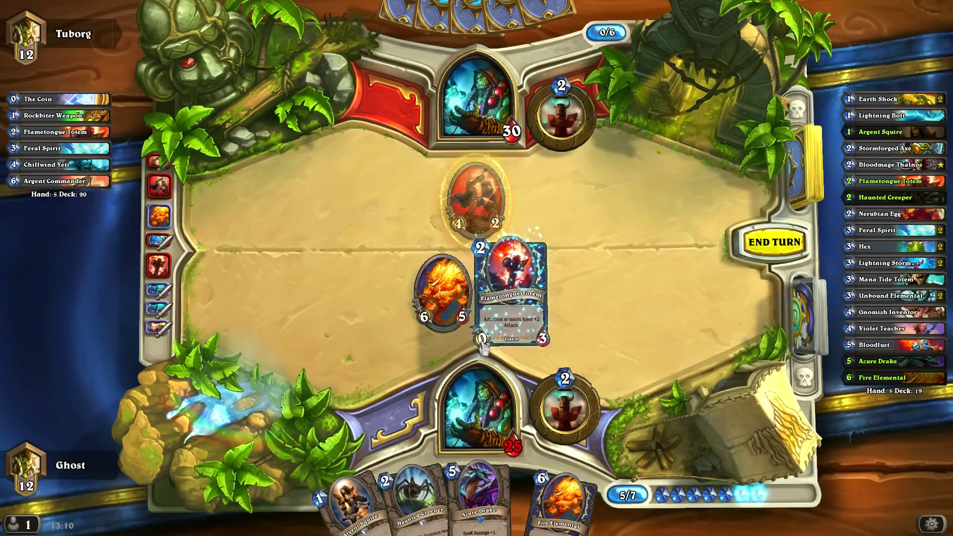
pyautogui.moveTo(417, 496)
pyautogui.mouseDown()
pyautogui.moveTo(479, 412)
pyautogui.moveTo(596, 303)
pyautogui.mouseUp()
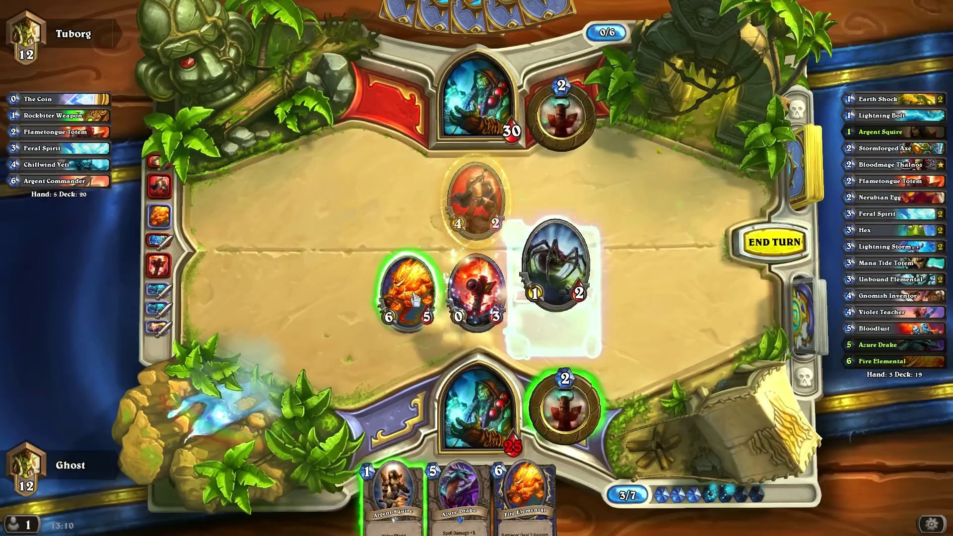
pyautogui.moveTo(404, 292); pyautogui.dragTo(478, 109)
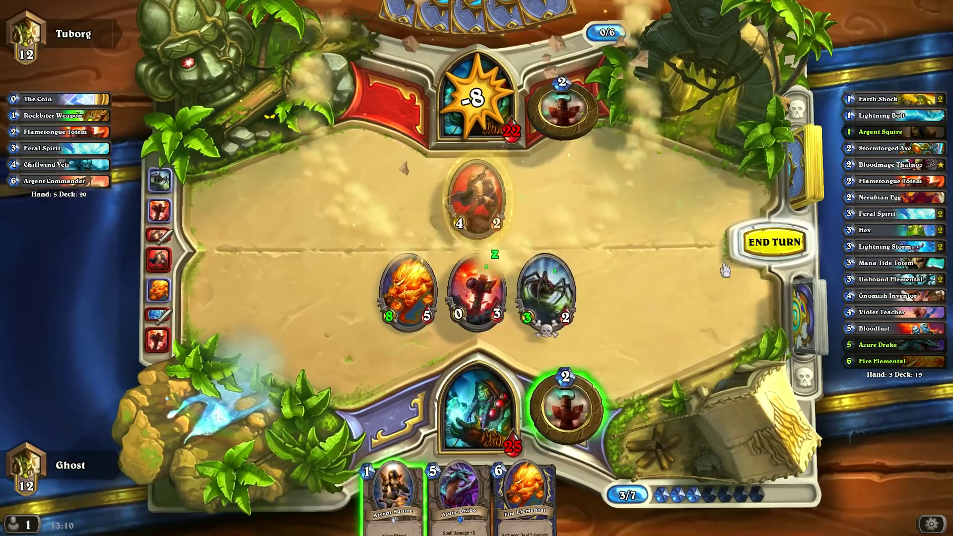
pyautogui.click(565, 407)
pyautogui.moveTo(392, 496)
pyautogui.mouseDown()
pyautogui.moveTo(265, 347)
pyautogui.moveTo(392, 497)
pyautogui.moveTo(313, 380)
pyautogui.moveTo(315, 278)
pyautogui.mouseUp()
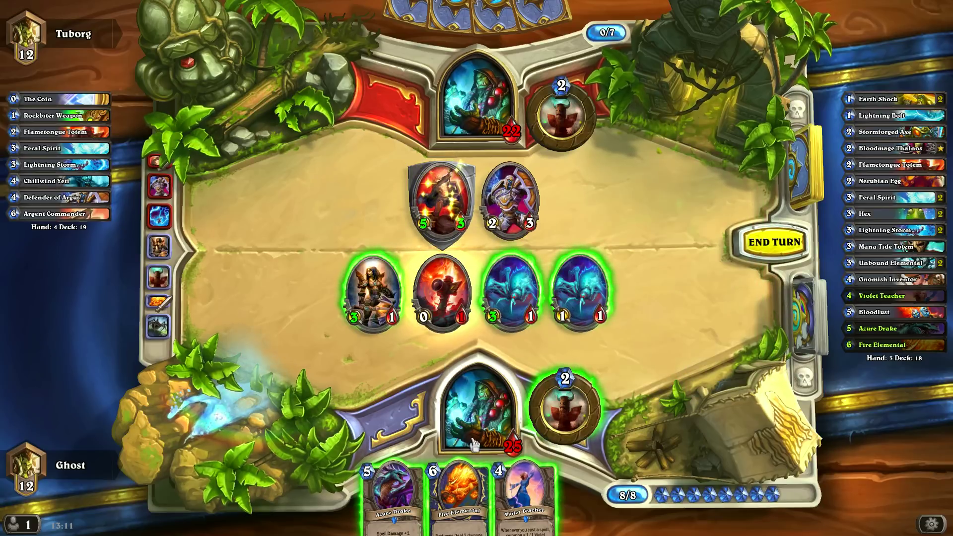
# Step: Play Fire Elemental targeting the enemy taunt, then finish Defender of Argus with a spider
pyautogui.moveTo(466, 477)
pyautogui.mouseDown()
pyautogui.moveTo(571, 323)
pyautogui.moveTo(608, 369)
pyautogui.moveTo(308, 298)
pyautogui.mouseUp()
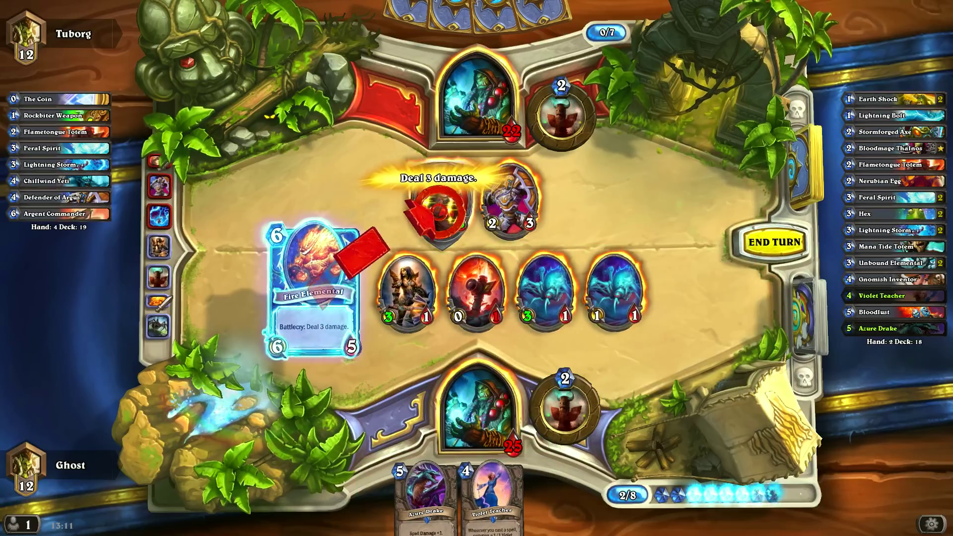
pyautogui.click(466, 221)
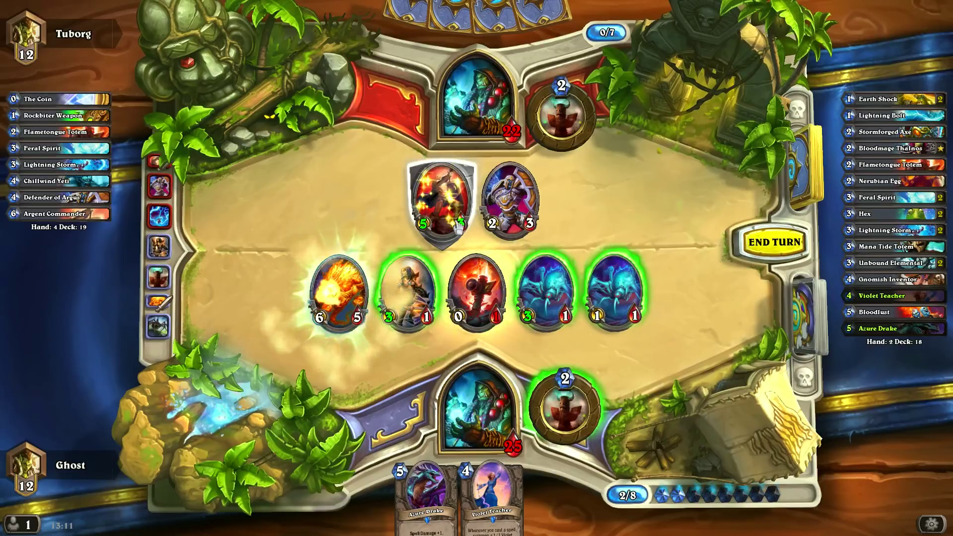
pyautogui.moveTo(546, 293)
pyautogui.mouseDown()
pyautogui.moveTo(521, 278)
pyautogui.moveTo(479, 202)
pyautogui.mouseUp()
# Step: Summon a totem, attack the enemy hero down to 16 with two minions, and end the turn
pyautogui.click(564, 409)
pyautogui.moveTo(407, 292); pyautogui.dragTo(477, 99)
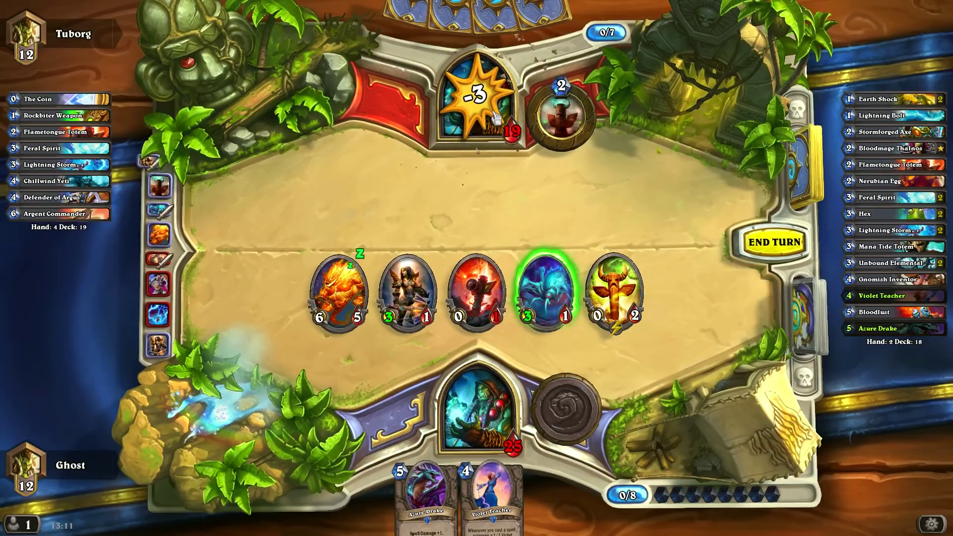
pyautogui.moveTo(546, 292); pyautogui.dragTo(476, 99)
pyautogui.click(774, 243)
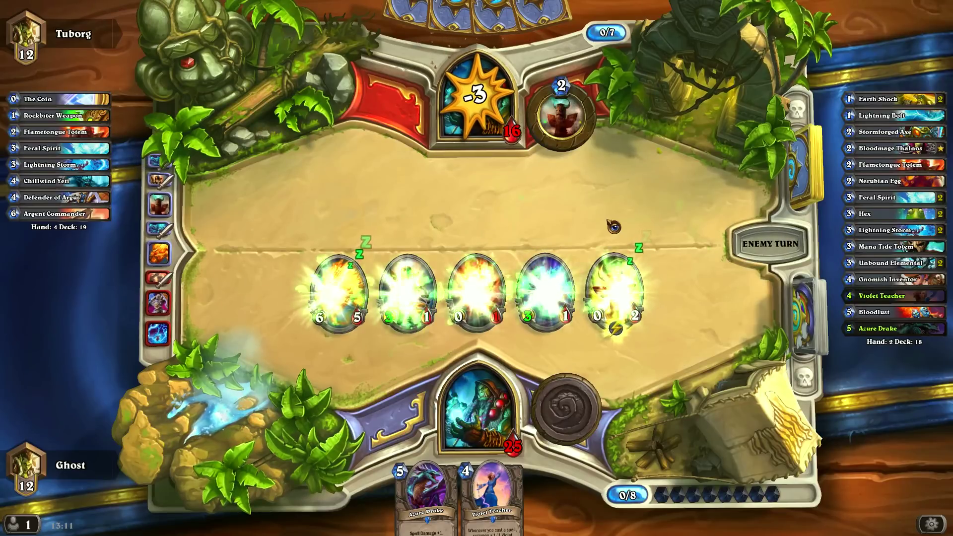